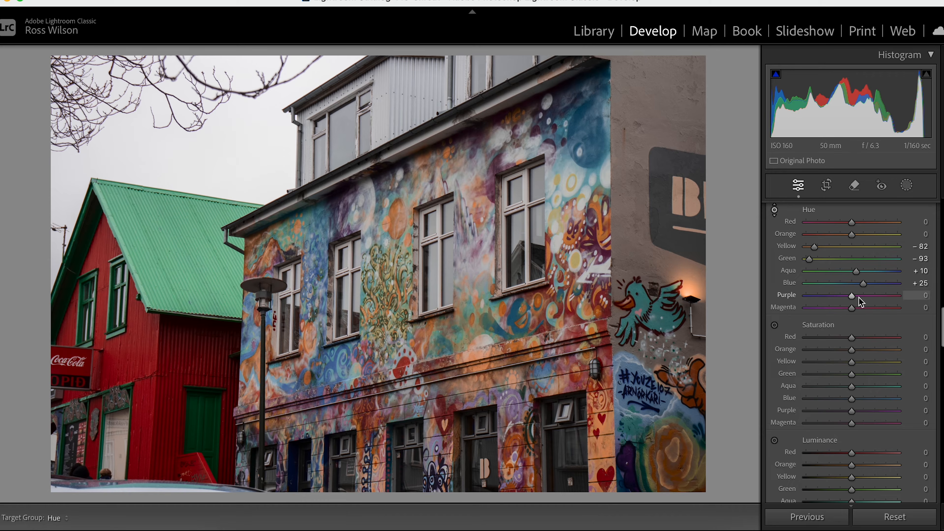
# Step: Set the Color Mixer's Red hue to +36 and its Orange hue to -67
pyautogui.moveTo(853, 233)
pyautogui.mouseDown()
pyautogui.moveTo(834, 235)
pyautogui.moveTo(880, 234)
pyautogui.moveTo(763, 237)
pyautogui.moveTo(887, 234)
pyautogui.moveTo(784, 232)
pyautogui.moveTo(871, 230)
pyautogui.moveTo(830, 233)
pyautogui.moveTo(839, 234)
pyautogui.mouseUp()
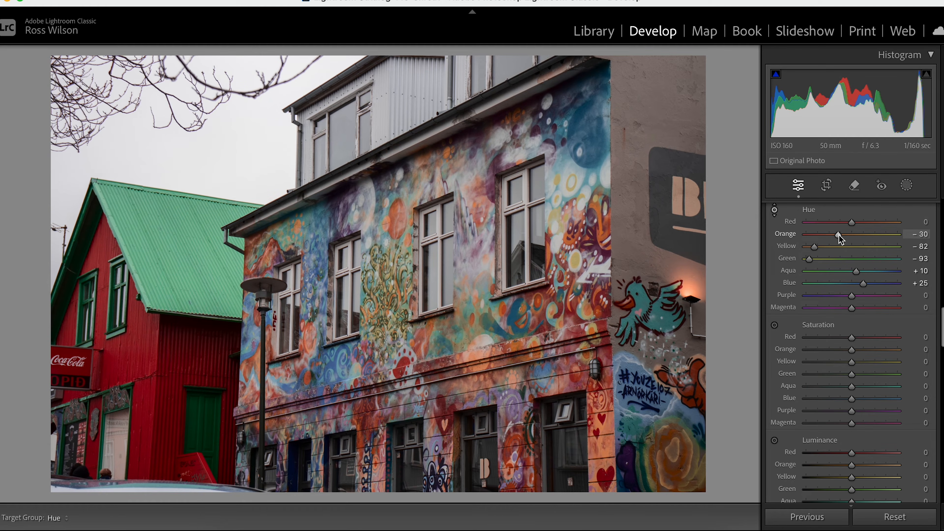
pyautogui.moveTo(852, 222)
pyautogui.mouseDown()
pyautogui.moveTo(869, 223)
pyautogui.moveTo(828, 223)
pyautogui.moveTo(864, 223)
pyautogui.mouseUp()
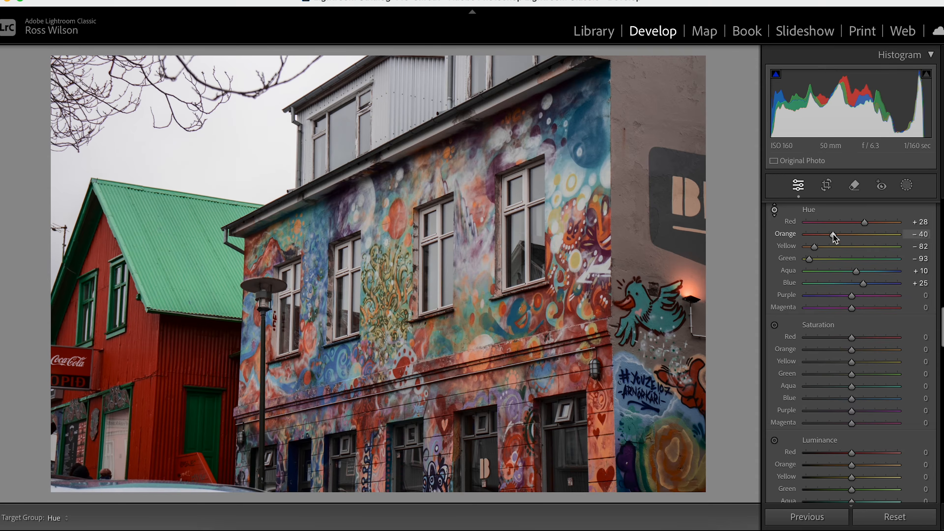
pyautogui.moveTo(851, 222)
pyautogui.mouseDown()
pyautogui.moveTo(880, 222)
pyautogui.moveTo(870, 224)
pyautogui.mouseUp()
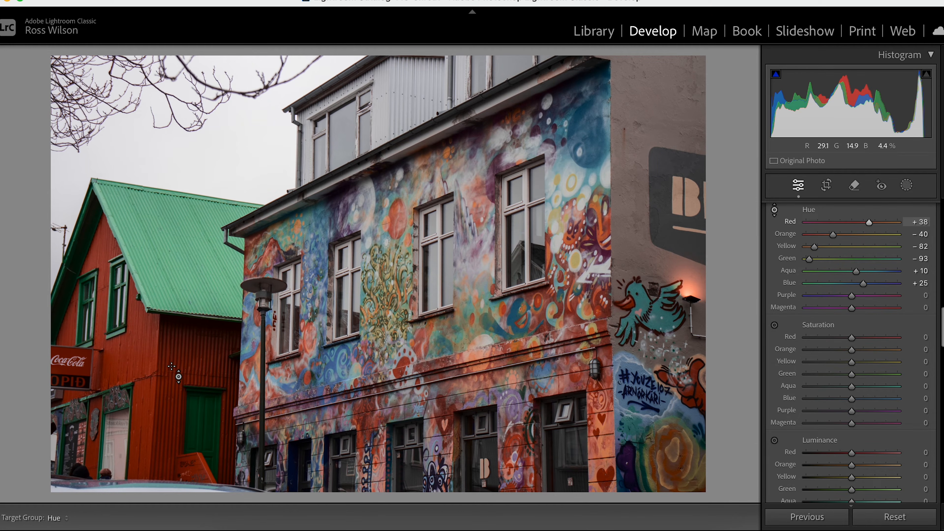
pyautogui.moveTo(833, 234); pyautogui.dragTo(821, 237)
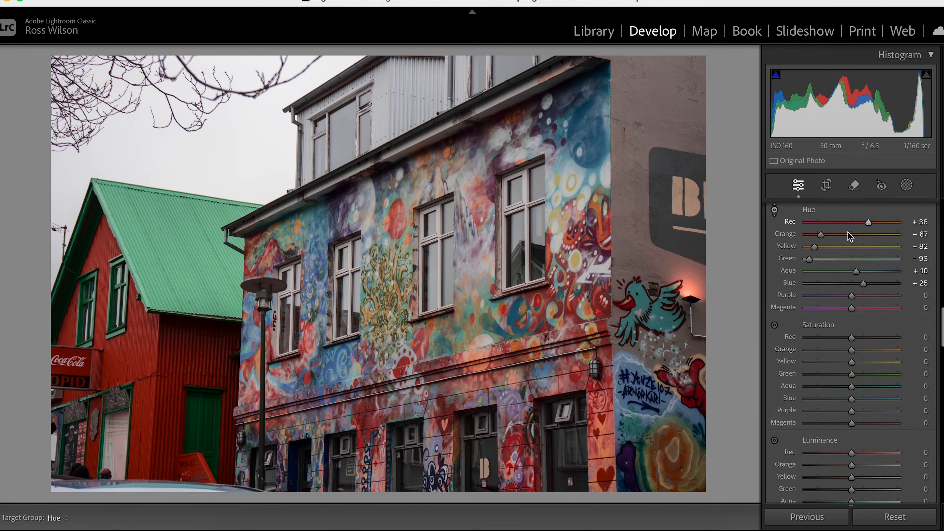
# Step: Compare the photo with and without the Color Mixer adjustments
pyautogui.scroll(6, 823, 235)
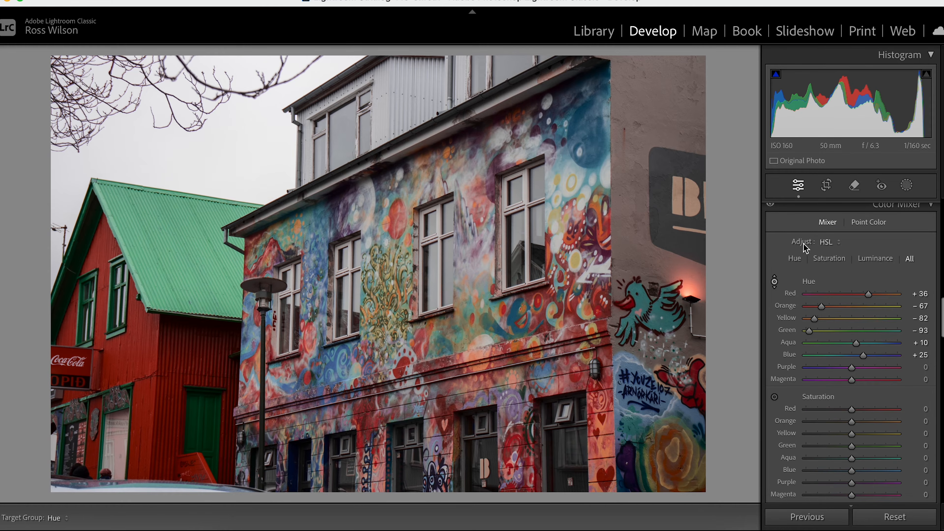
pyautogui.click(771, 240)
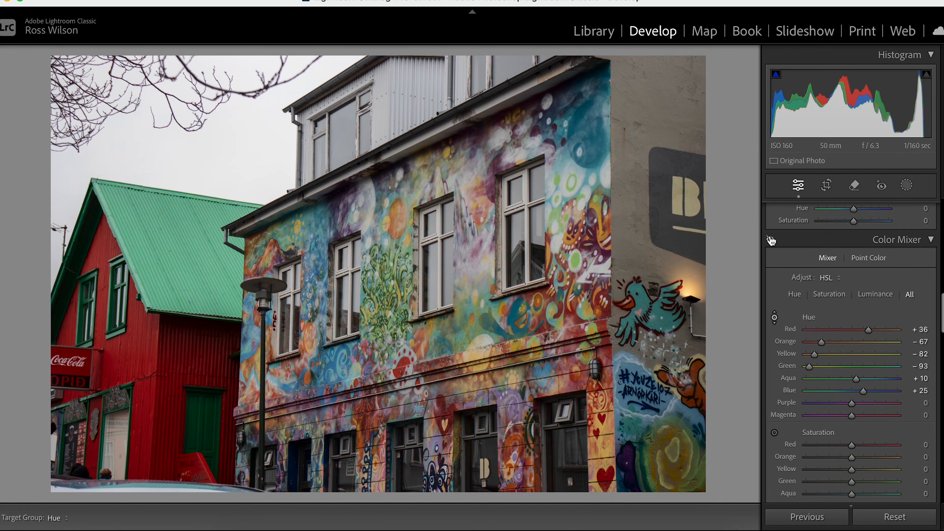
pyautogui.click(771, 240)
pyautogui.click(771, 241)
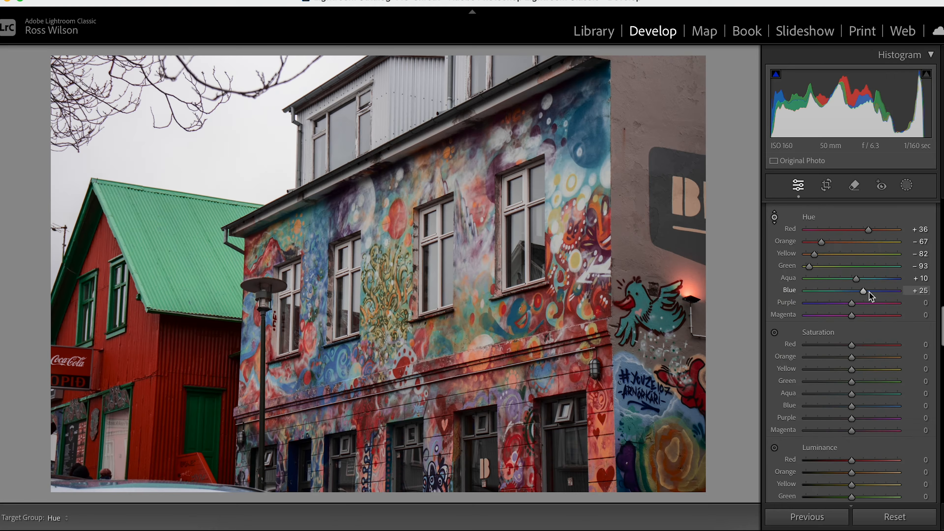
# Step: Try both extremes of the Purple hue in the Color Mixer, then set it to +85
pyautogui.moveTo(852, 305); pyautogui.dragTo(903, 303)
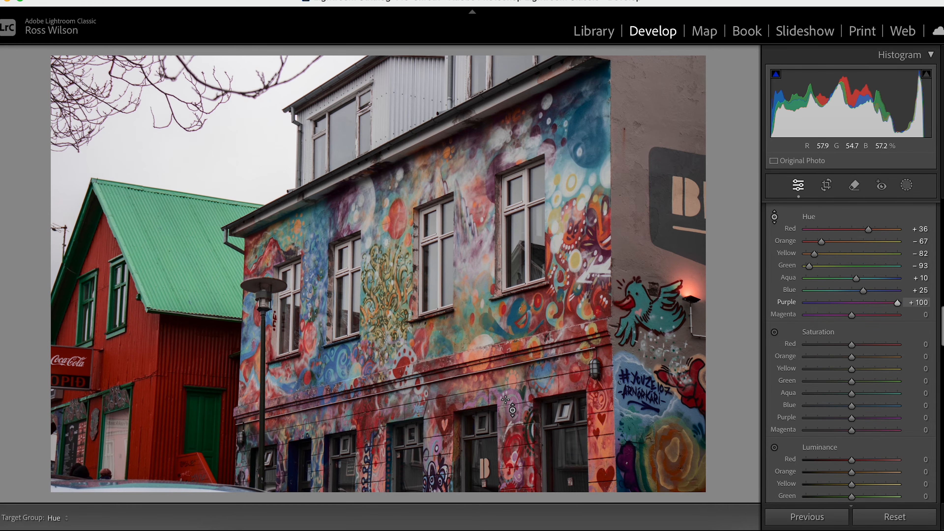
pyautogui.moveTo(896, 303); pyautogui.dragTo(888, 301)
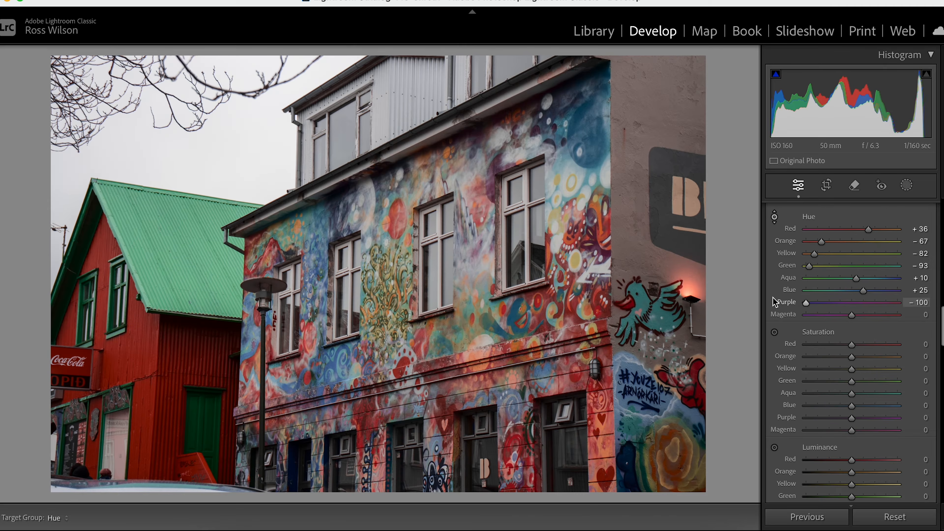
pyautogui.moveTo(773, 297); pyautogui.dragTo(904, 280)
pyautogui.moveTo(898, 302); pyautogui.dragTo(789, 296)
pyautogui.moveTo(806, 302); pyautogui.dragTo(833, 303)
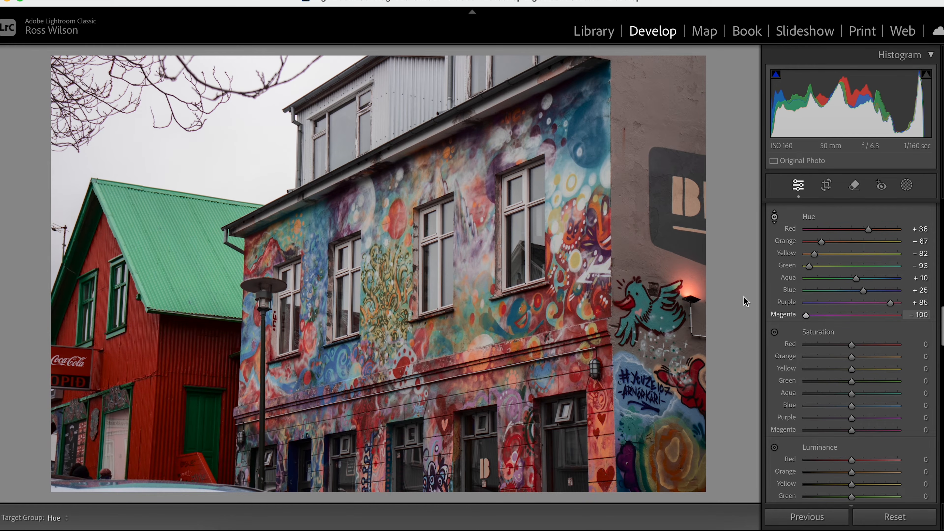
# Step: Reset the Magenta hue to 0, and set the Aqua hue to +63 and the Blue hue to +15
pyautogui.moveTo(746, 296); pyautogui.dragTo(874, 290)
pyautogui.doubleClick(875, 315)
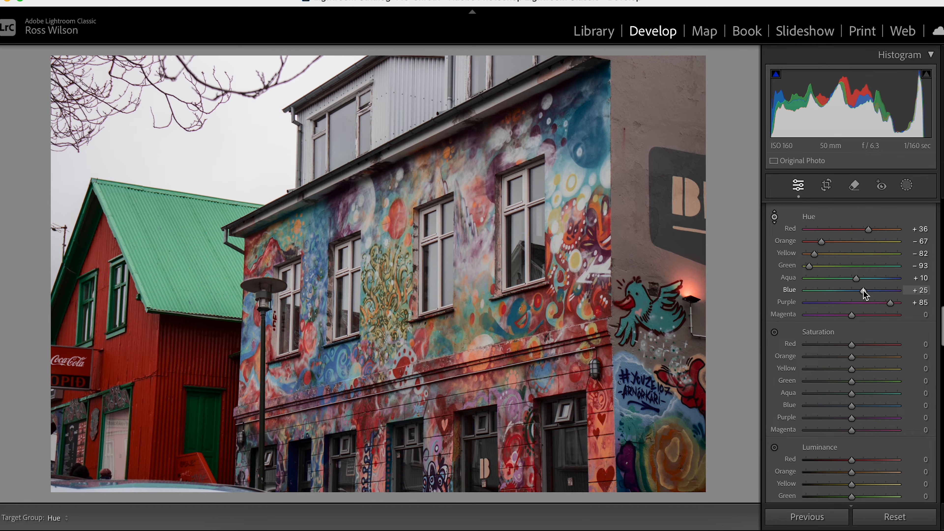
pyautogui.moveTo(864, 280)
pyautogui.mouseDown()
pyautogui.moveTo(874, 279)
pyautogui.moveTo(827, 280)
pyautogui.moveTo(880, 281)
pyautogui.moveTo(849, 292)
pyautogui.moveTo(859, 295)
pyautogui.mouseUp()
# Step: Switch the Color Mixer effect off and on repeatedly to compare the photo before and after the hue changes
pyautogui.scroll(3, 780, 228)
pyautogui.scroll(2, 777, 227)
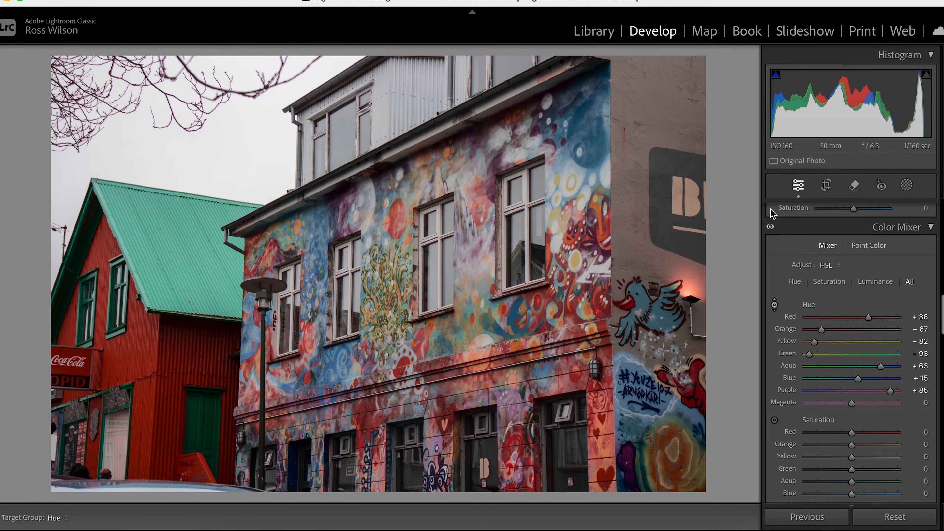
pyautogui.click(770, 228)
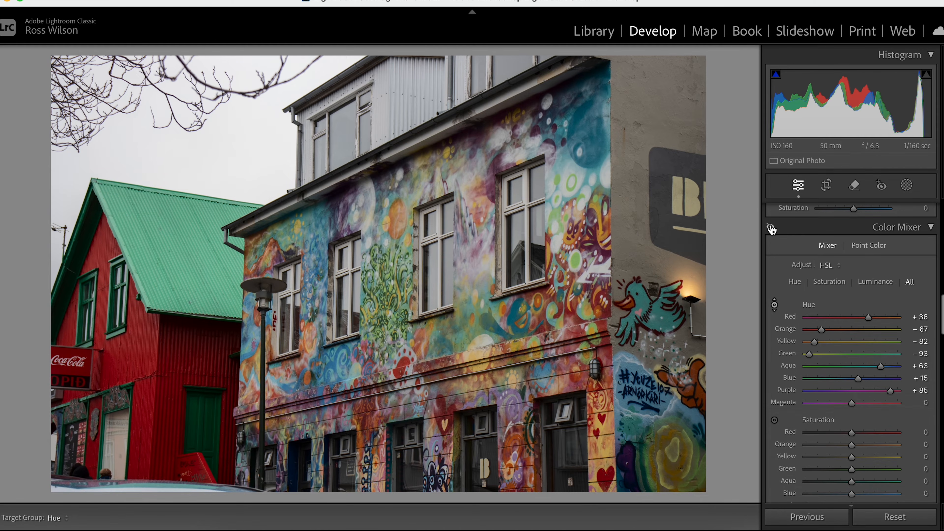
pyautogui.click(770, 227)
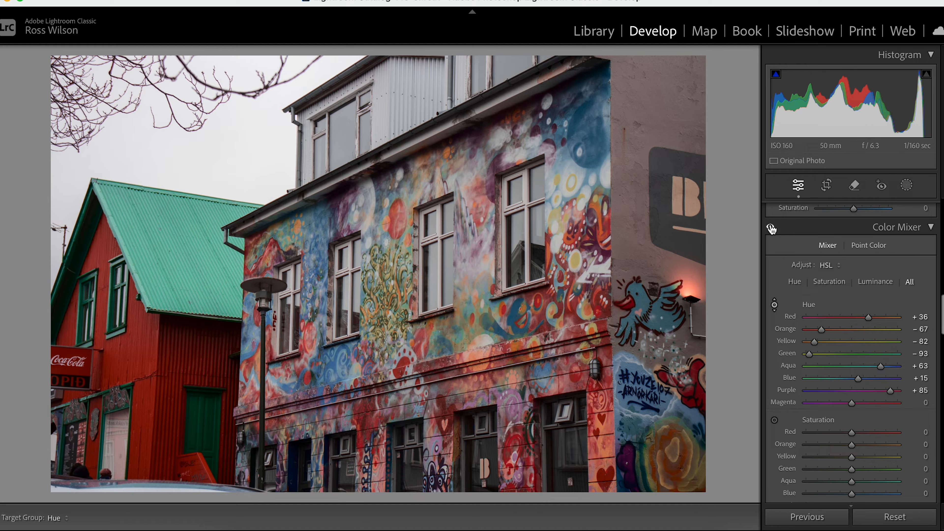
pyautogui.click(771, 228)
pyautogui.click(771, 228)
pyautogui.click(771, 228)
pyautogui.click(771, 228)
pyautogui.click(770, 228)
pyautogui.click(771, 228)
pyautogui.click(770, 227)
pyautogui.click(770, 228)
pyautogui.click(770, 228)
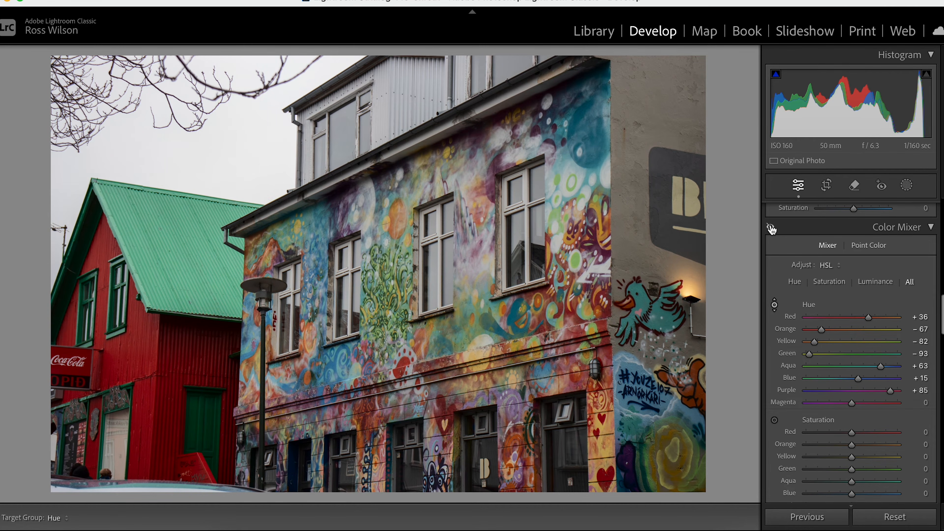
pyautogui.click(770, 227)
pyautogui.click(771, 228)
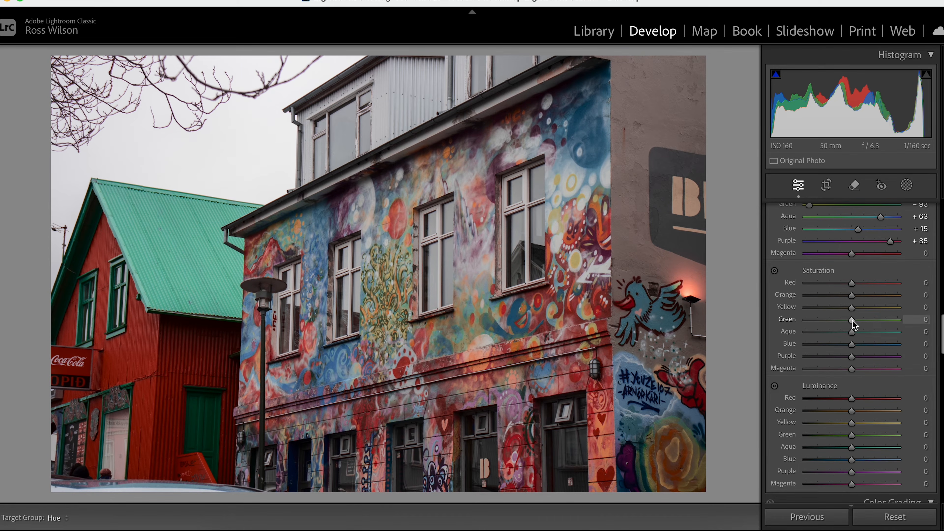
# Step: Set the Color Mixer saturation to -68 for Green, +4 for Aqua and +24 for Blue
pyautogui.moveTo(852, 321)
pyautogui.mouseDown()
pyautogui.moveTo(807, 322)
pyautogui.moveTo(848, 319)
pyautogui.mouseUp()
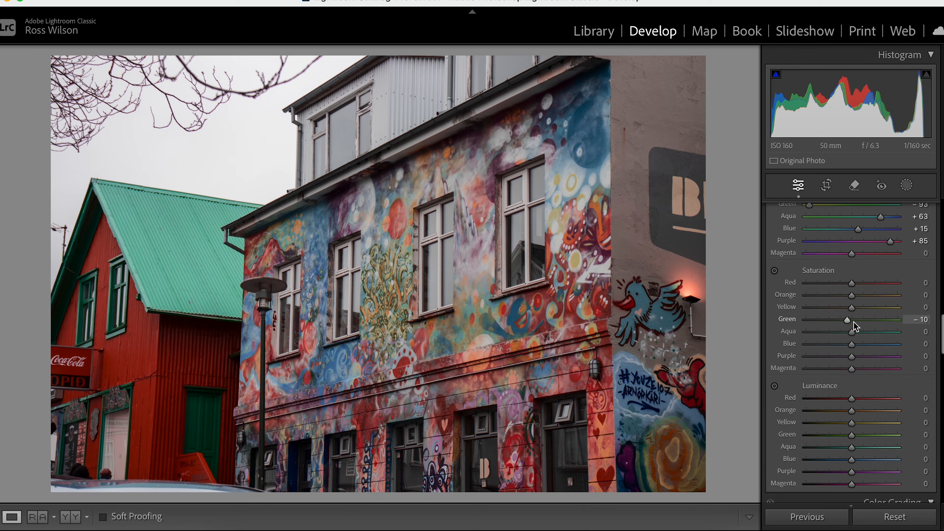
pyautogui.moveTo(848, 321); pyautogui.dragTo(907, 325)
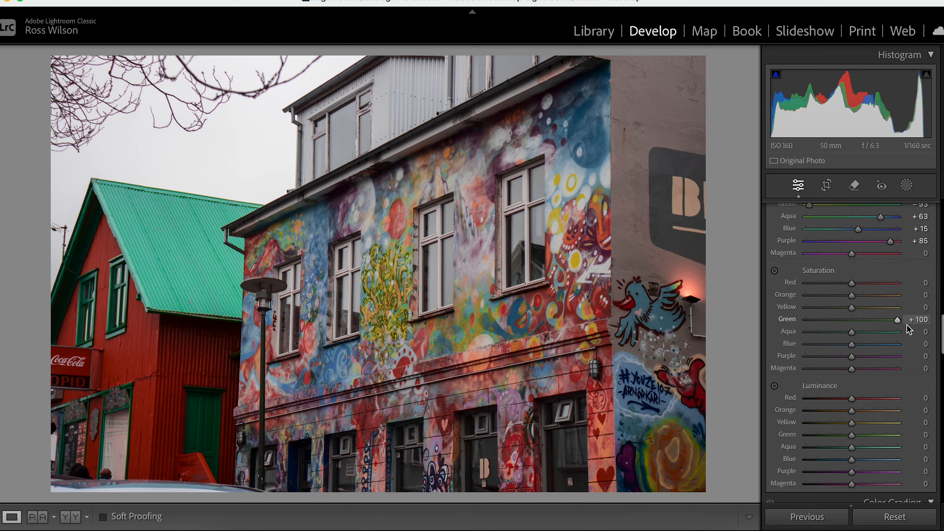
pyautogui.moveTo(903, 323); pyautogui.dragTo(821, 324)
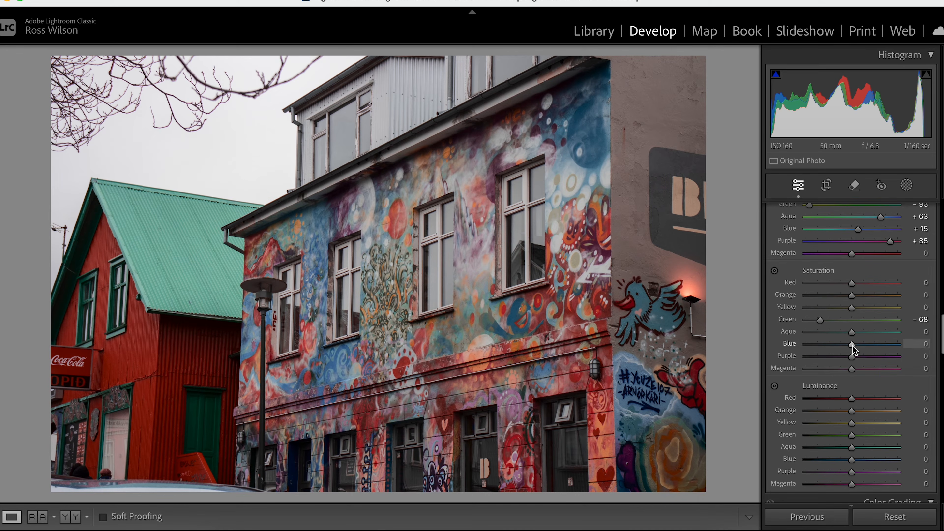
pyautogui.moveTo(852, 345)
pyautogui.mouseDown()
pyautogui.moveTo(864, 345)
pyautogui.moveTo(854, 331)
pyautogui.mouseUp()
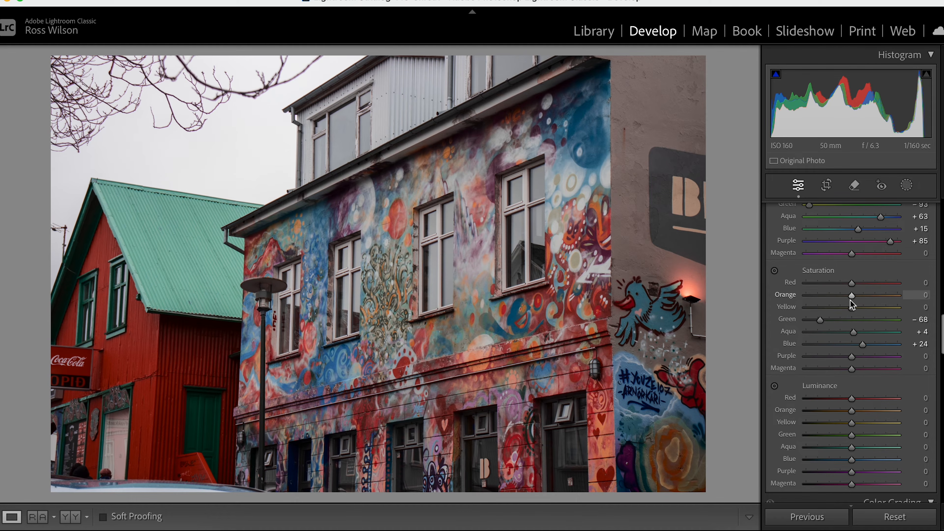
# Step: Set the Color Mixer saturation to +5 for Red, +26 for Orange and -34 for Yellow
pyautogui.moveTo(853, 296)
pyautogui.mouseDown()
pyautogui.moveTo(895, 294)
pyautogui.moveTo(855, 296)
pyautogui.mouseUp()
pyautogui.moveTo(855, 294); pyautogui.dragTo(910, 283)
pyautogui.doubleClick(865, 286)
pyautogui.moveTo(855, 284); pyautogui.dragTo(799, 314)
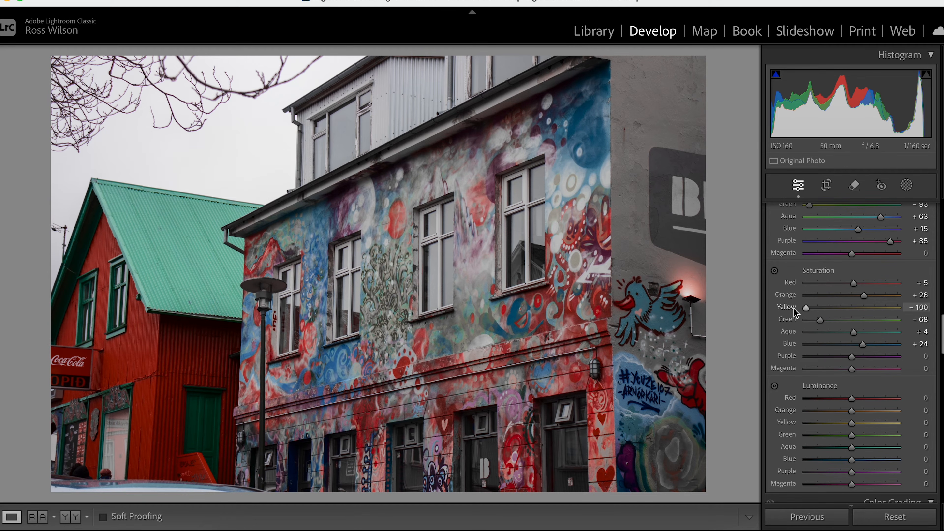
pyautogui.moveTo(801, 312); pyautogui.dragTo(837, 311)
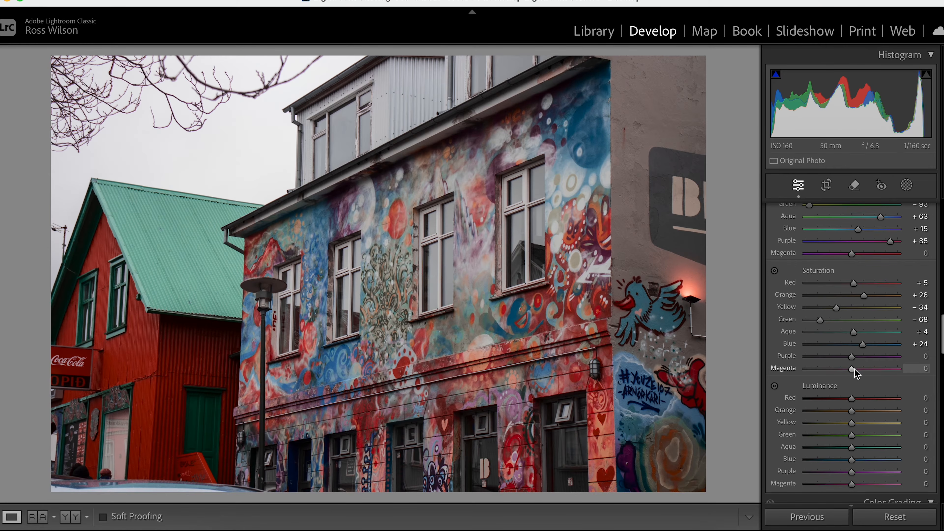
# Step: Set the Purple saturation to +31 after trying both extremes, and compare the photo with and without the Color Mixer edits
pyautogui.moveTo(852, 356); pyautogui.dragTo(887, 356)
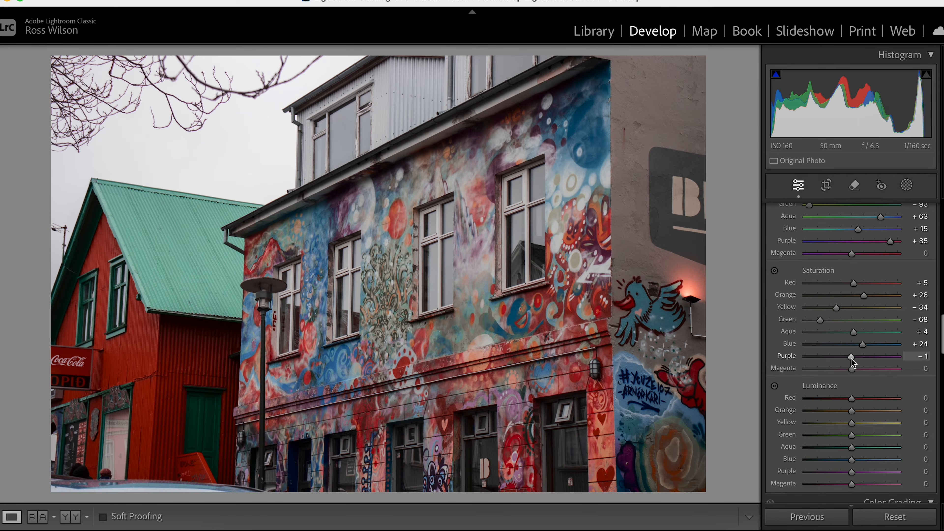
pyautogui.moveTo(851, 359); pyautogui.dragTo(942, 357)
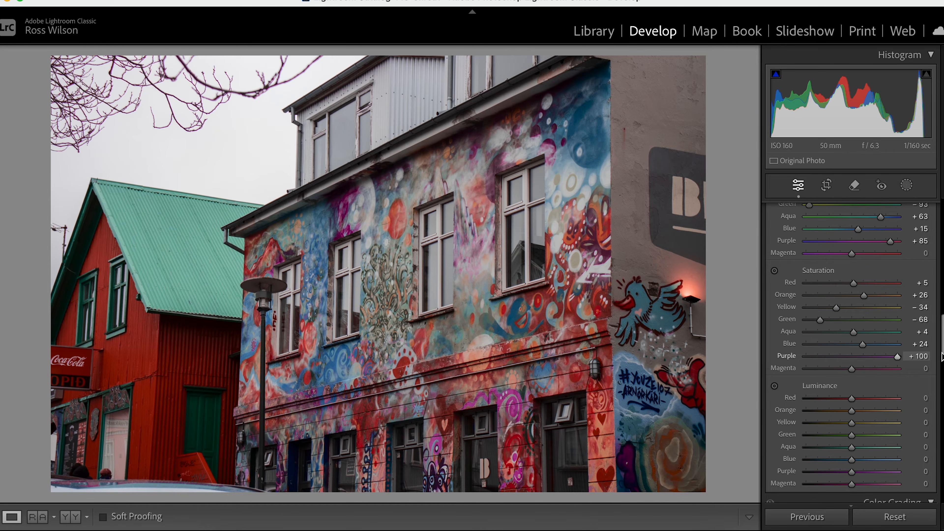
pyautogui.moveTo(897, 357); pyautogui.dragTo(862, 361)
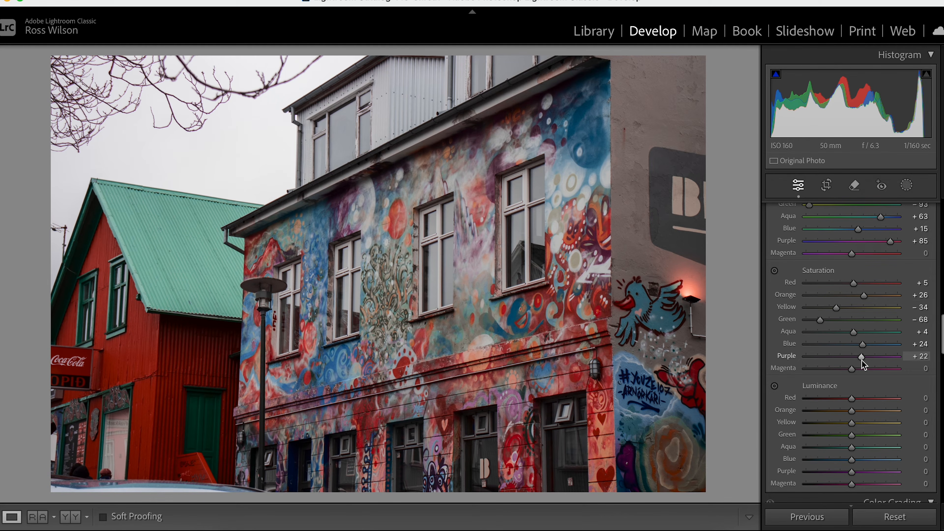
pyautogui.moveTo(862, 360); pyautogui.dragTo(811, 357)
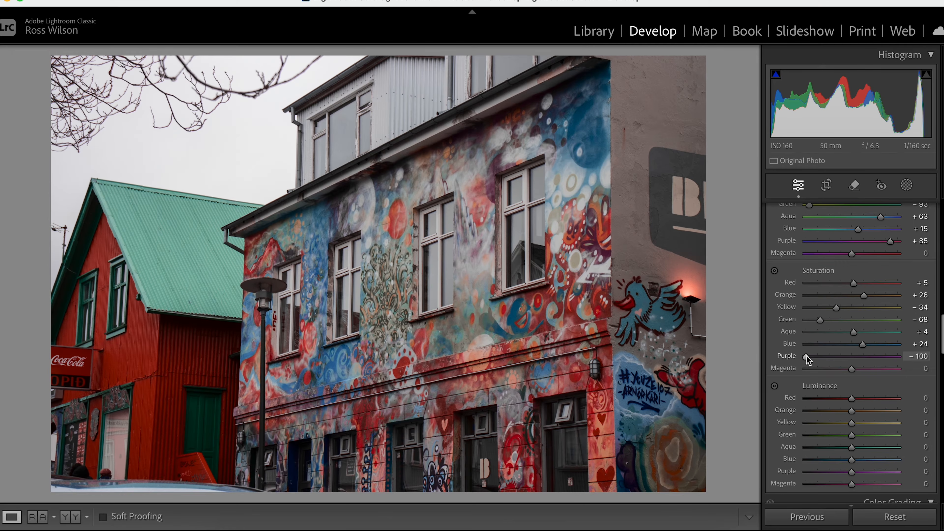
pyautogui.moveTo(807, 358); pyautogui.dragTo(918, 360)
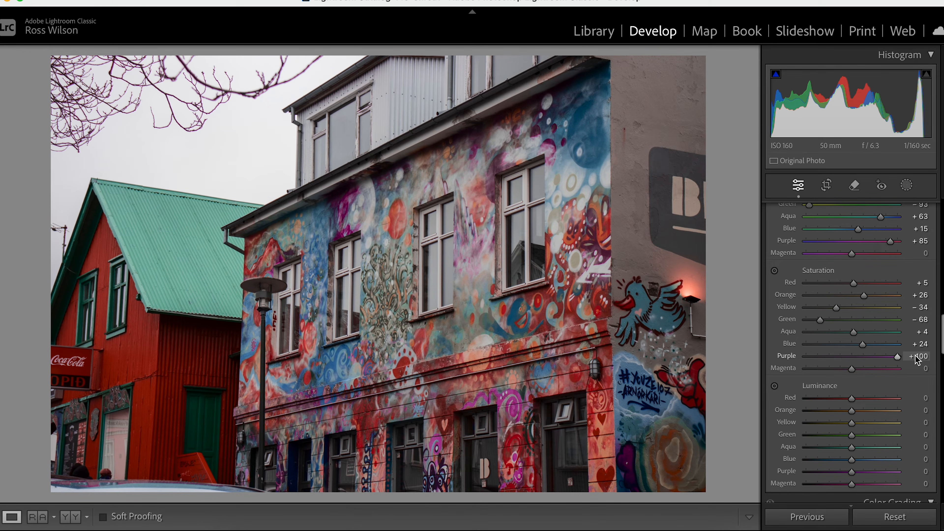
pyautogui.moveTo(898, 357); pyautogui.dragTo(866, 359)
pyautogui.scroll(5, 763, 309)
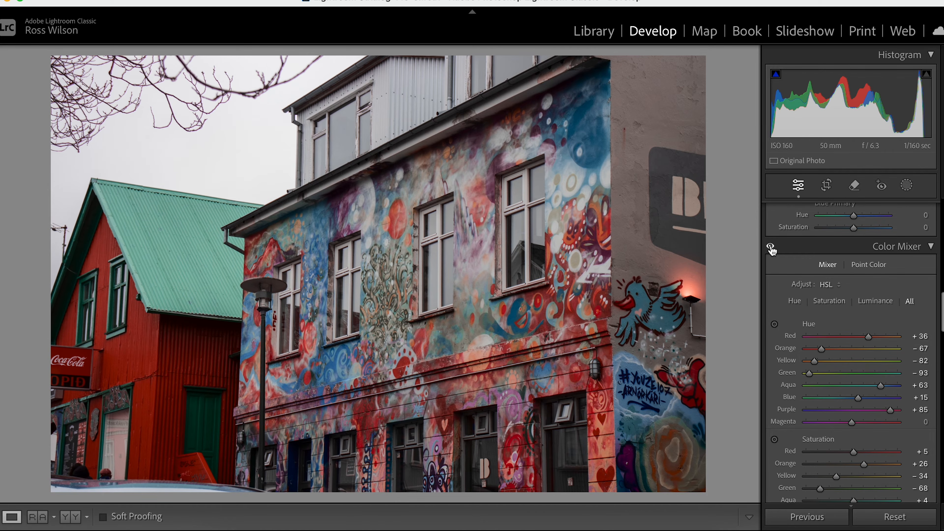
pyautogui.click(771, 248)
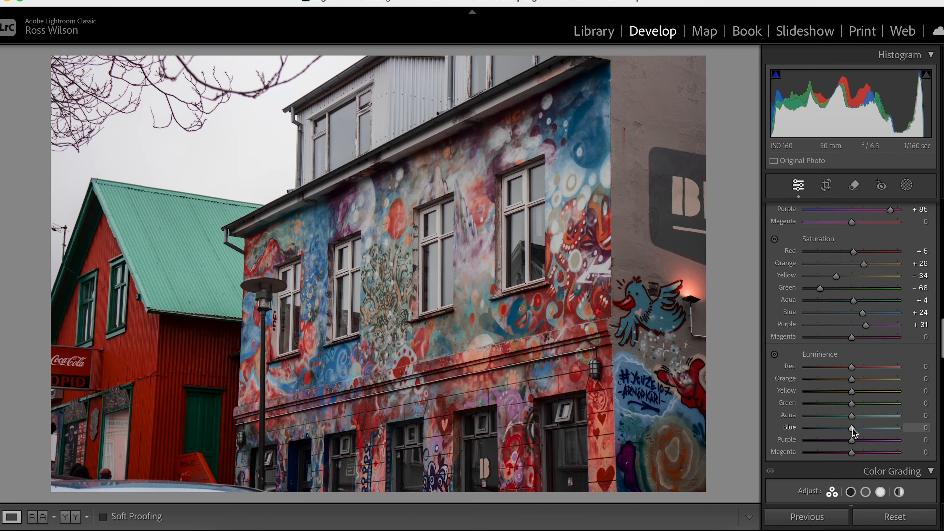
# Step: Set luminance to Orange +11, Green -40, Aqua +18, Blue +16 and Purple +17, and raise the Purple saturation to +44
pyautogui.moveTo(851, 429); pyautogui.dragTo(827, 423)
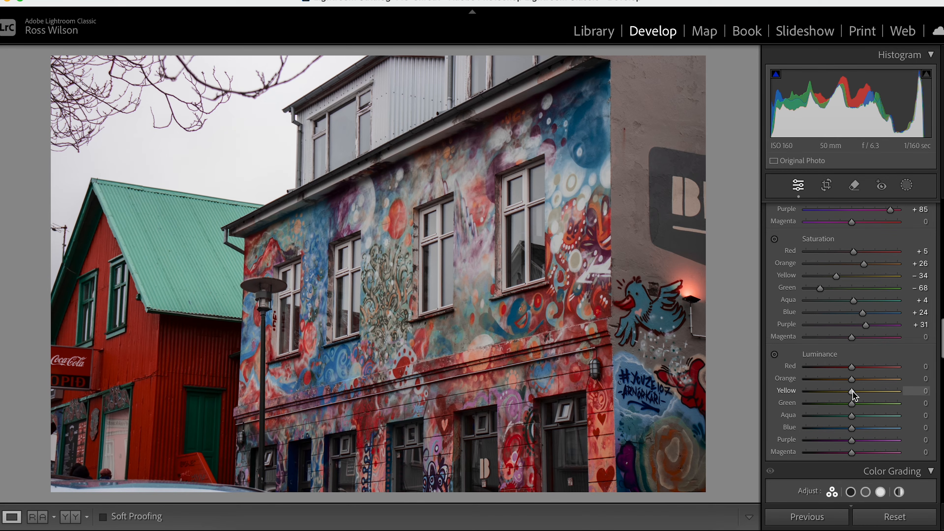
pyautogui.moveTo(852, 381); pyautogui.dragTo(867, 421)
pyautogui.moveTo(852, 440)
pyautogui.mouseDown()
pyautogui.moveTo(872, 442)
pyautogui.moveTo(824, 443)
pyautogui.moveTo(873, 441)
pyautogui.moveTo(829, 443)
pyautogui.moveTo(848, 441)
pyautogui.mouseUp()
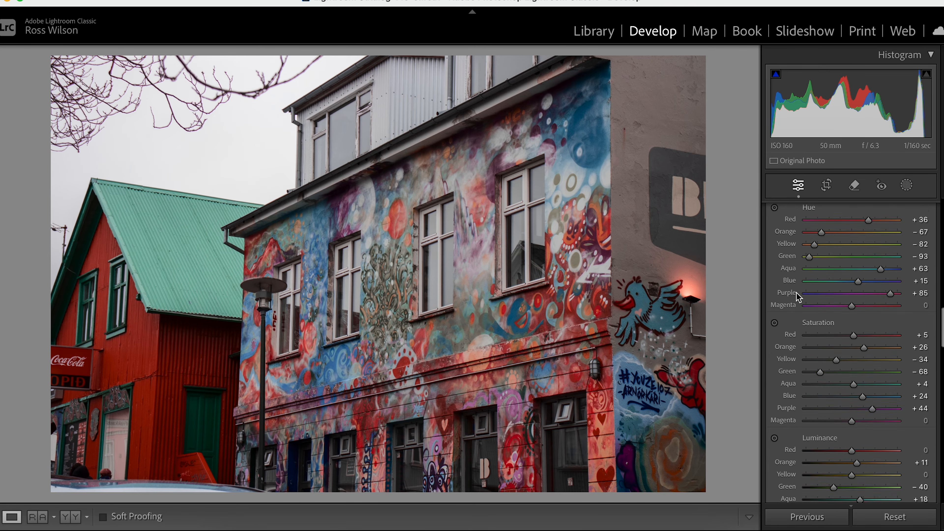
# Step: Compare the photo with and without the Color Mixer edits to judge the luminance changes
pyautogui.scroll(3, 797, 294)
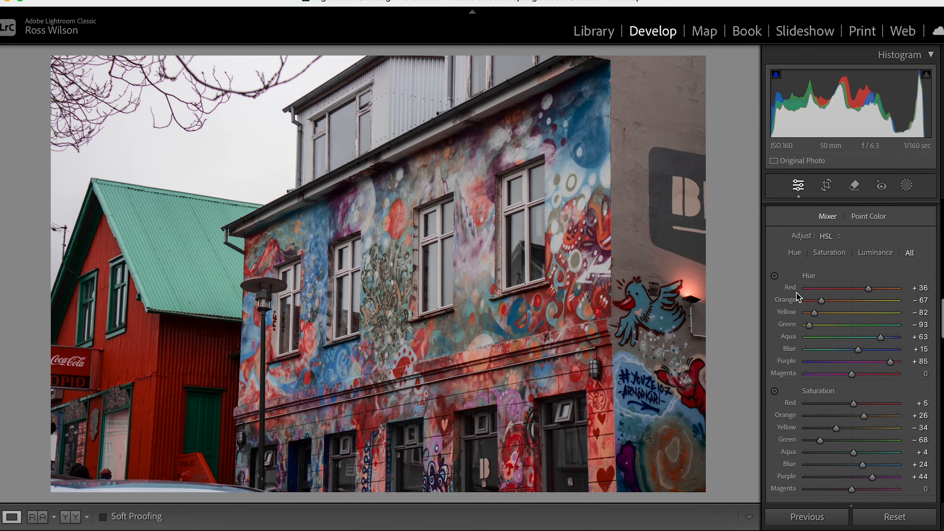
pyautogui.scroll(2, 797, 297)
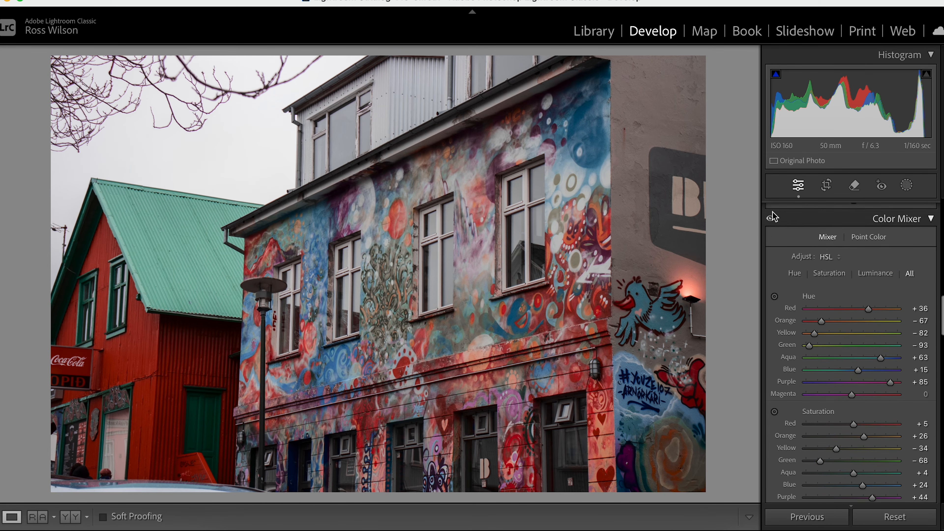
pyautogui.click(771, 232)
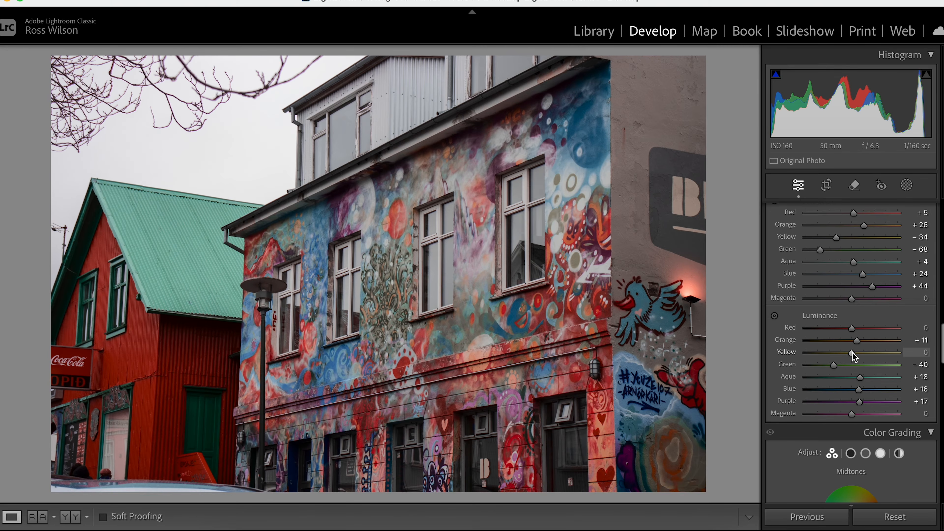
# Step: Adjust the Color Mixer luminance to Red +4, Orange +26, Yellow -24 and Purple +46
pyautogui.moveTo(851, 353)
pyautogui.mouseDown()
pyautogui.moveTo(826, 353)
pyautogui.moveTo(889, 353)
pyautogui.moveTo(800, 356)
pyautogui.moveTo(854, 356)
pyautogui.moveTo(846, 358)
pyautogui.mouseUp()
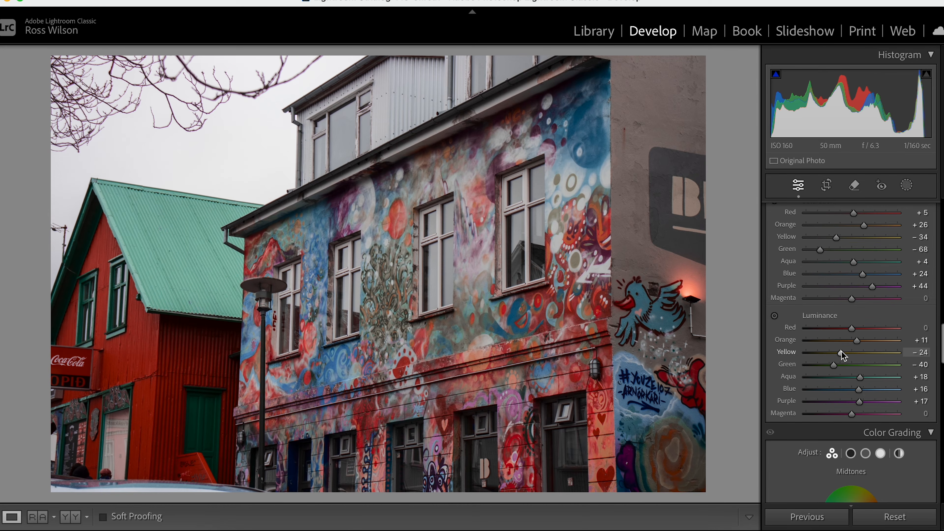
pyautogui.moveTo(858, 341); pyautogui.dragTo(865, 340)
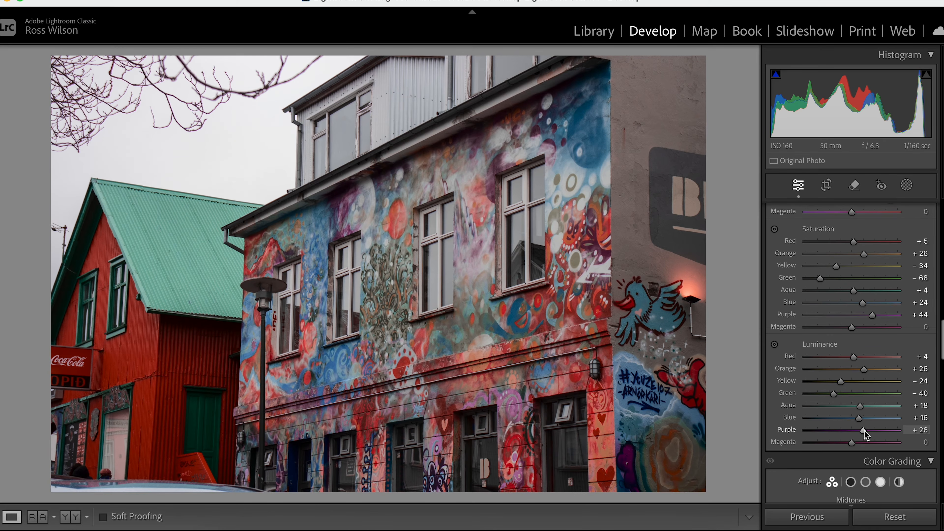
pyautogui.moveTo(864, 431)
pyautogui.mouseDown()
pyautogui.moveTo(846, 432)
pyautogui.moveTo(874, 429)
pyautogui.mouseUp()
# Step: Compare the photo with and without all Color Mixer edits and review the saturation and luminance settings
pyautogui.scroll(10, 789, 350)
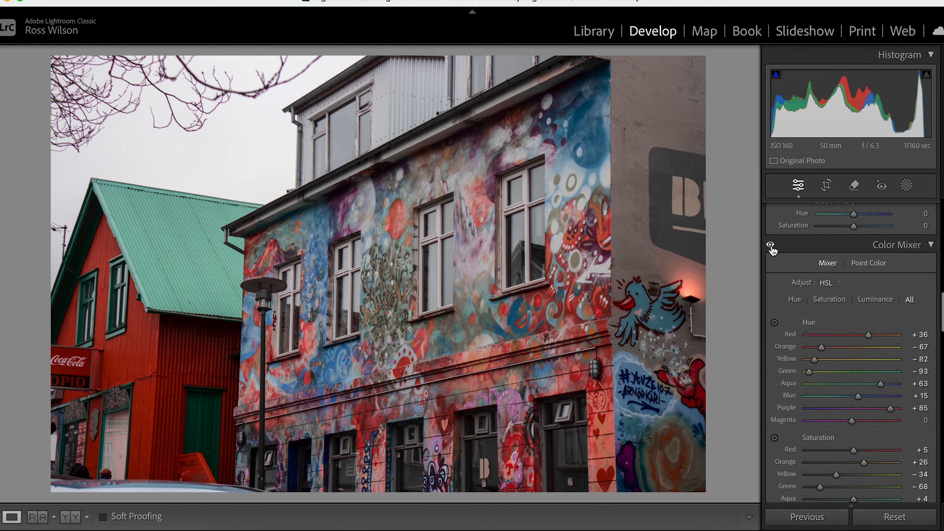
pyautogui.click(770, 245)
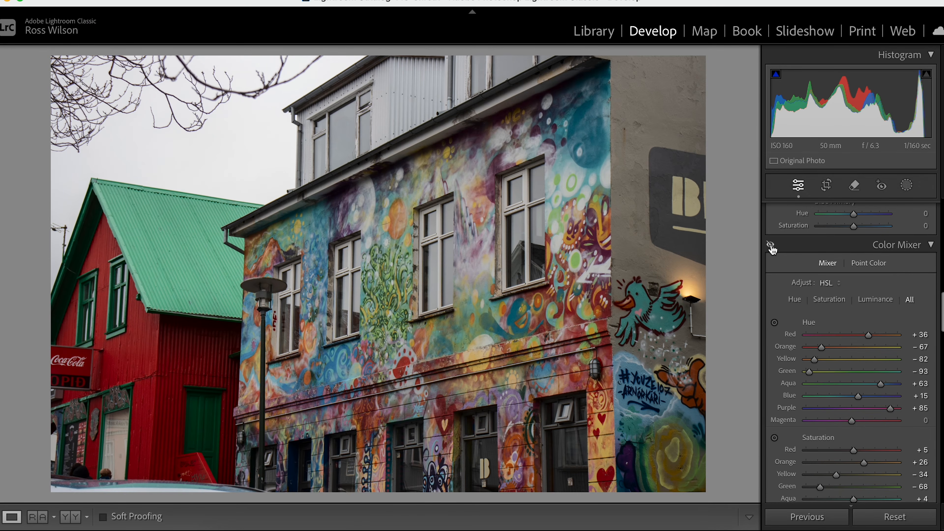
pyautogui.click(770, 246)
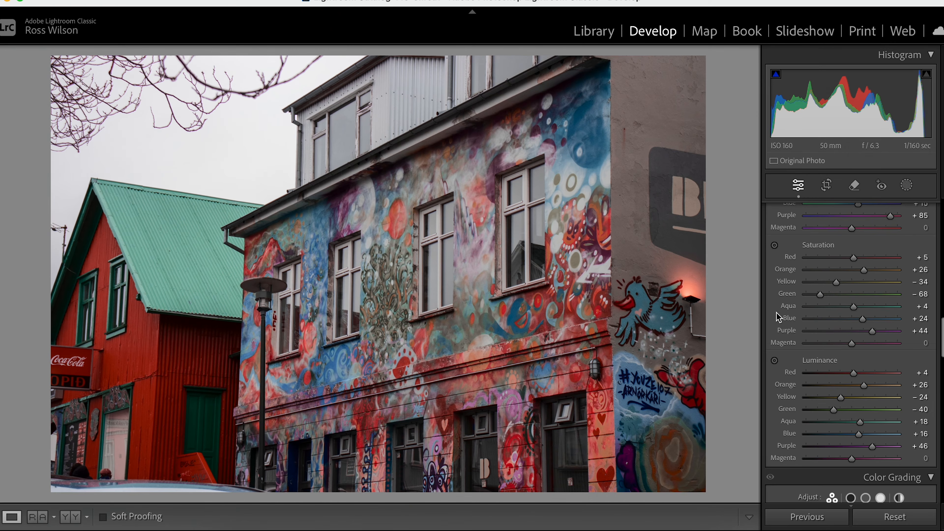
pyautogui.scroll(10, 777, 313)
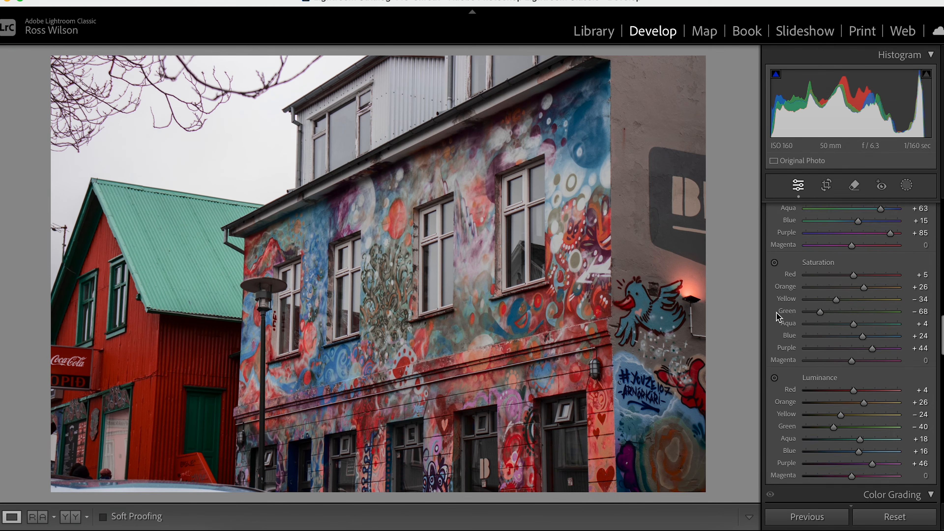